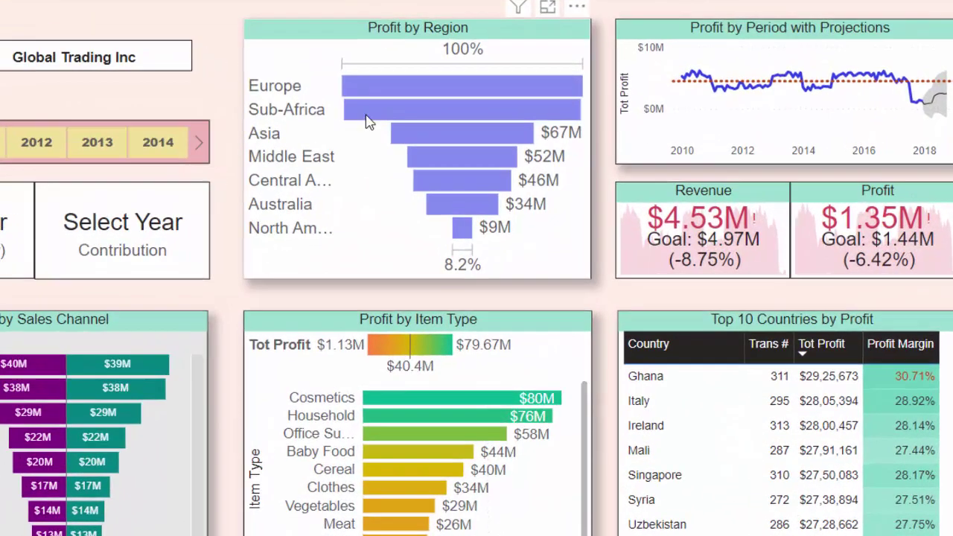
Step: Drill through from the Europe bar to its Country Report
mouse_move(368, 123)
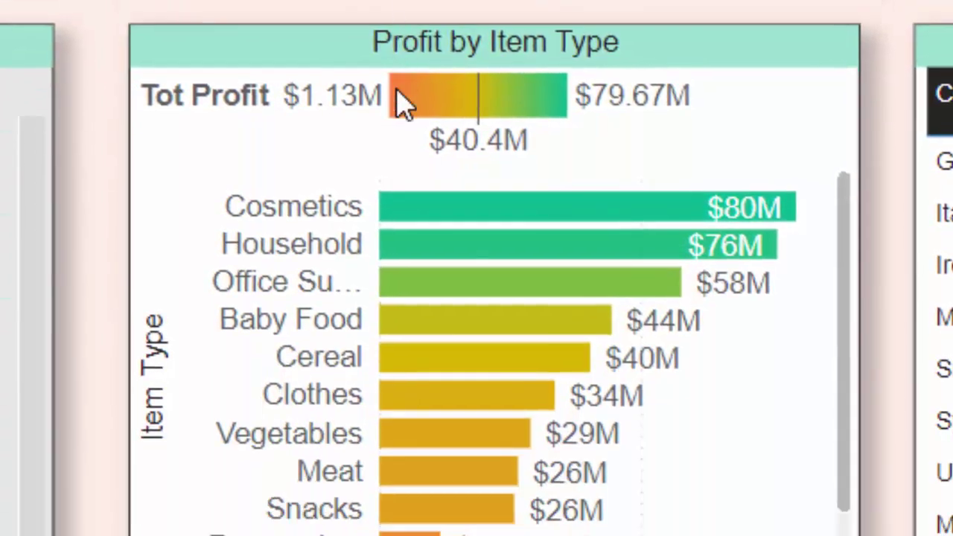
mouse_move(402, 216)
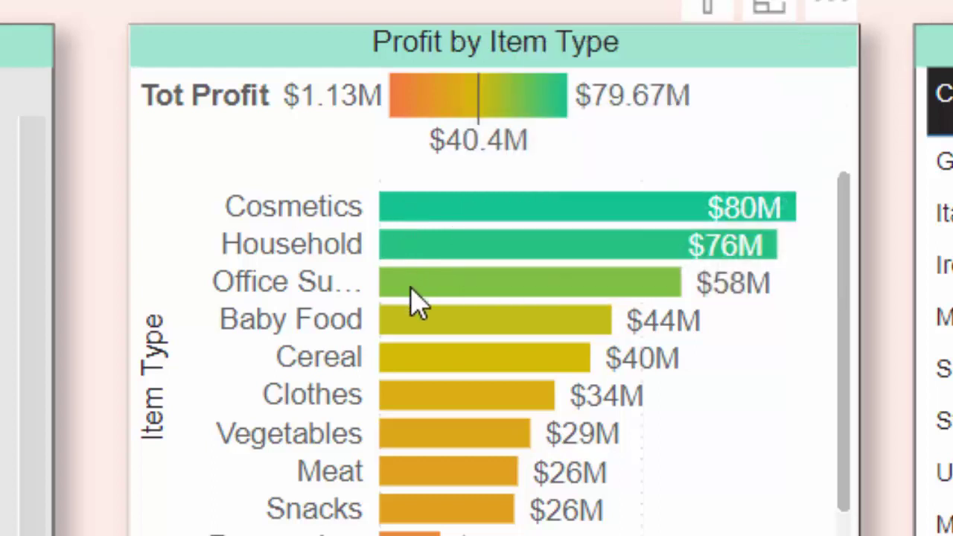
mouse_move(416, 301)
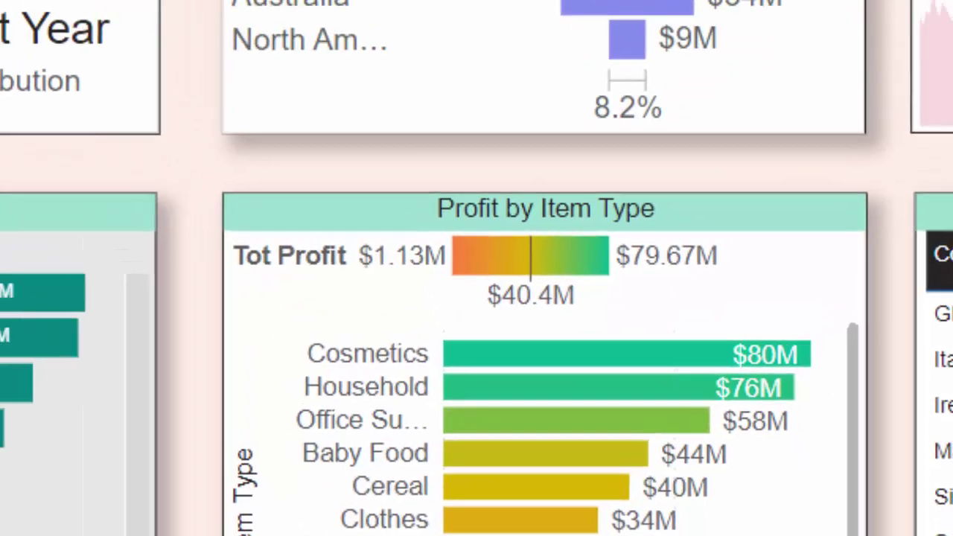
right_click(528, 45)
mouse_move(592, 212)
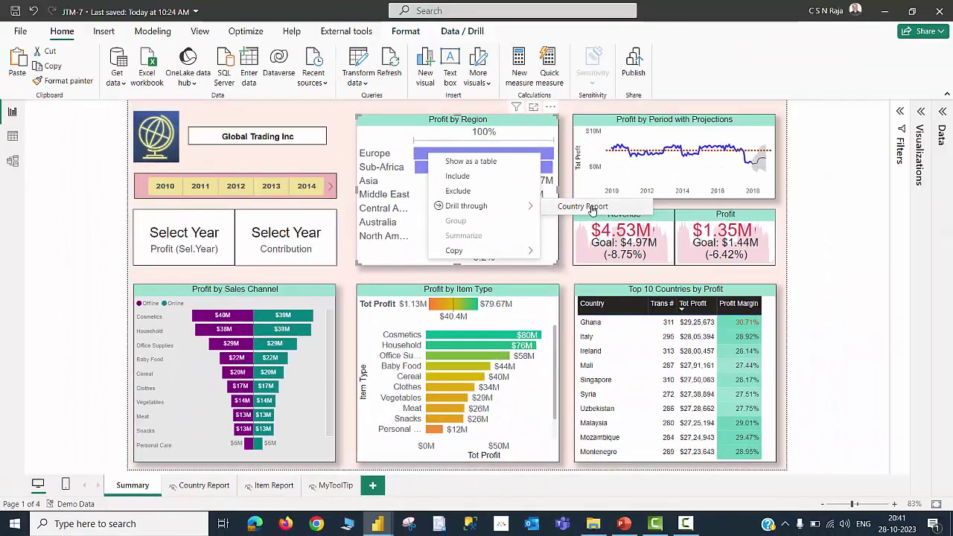
click(590, 207)
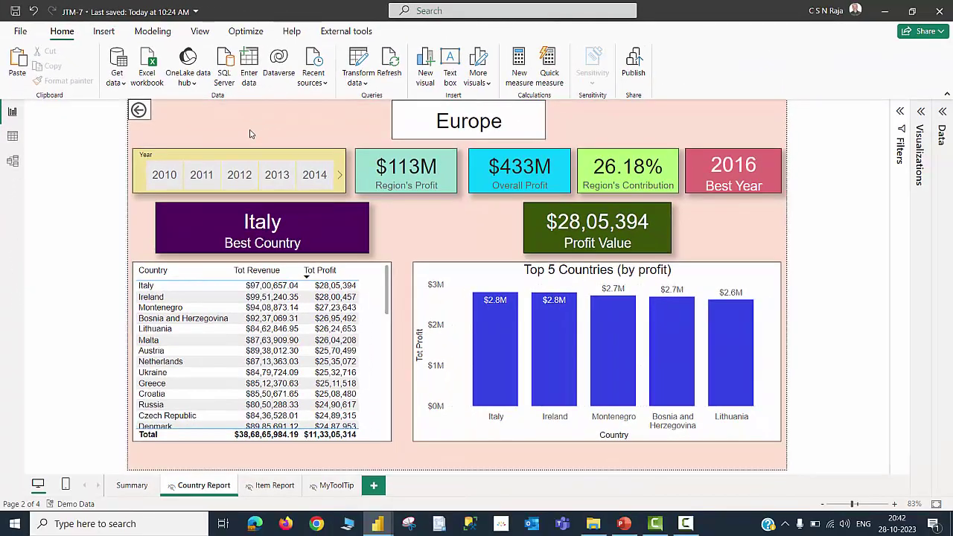
Step: Back on Summary, drill through from the Asia bar to its Country Report
ctrl+click(139, 111)
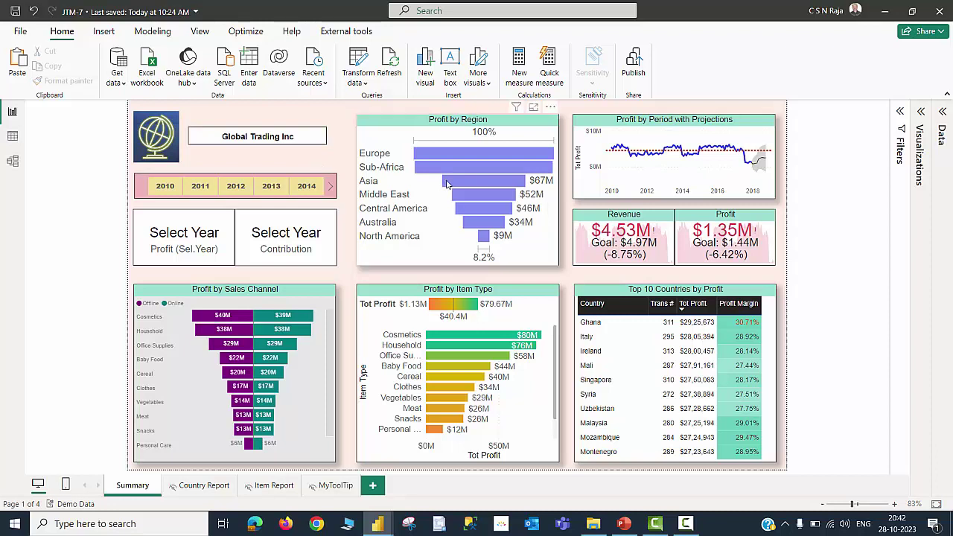
mouse_move(447, 183)
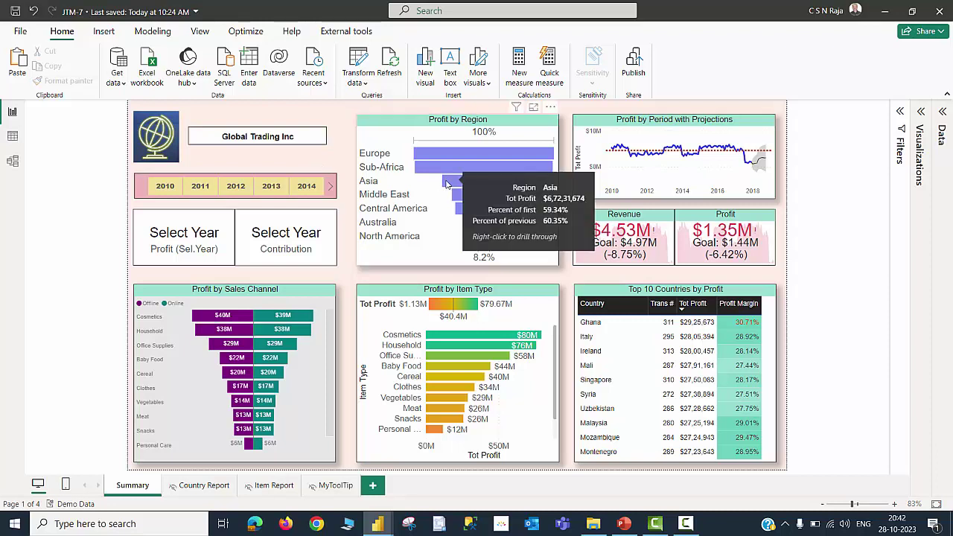
right_click(446, 183)
mouse_move(485, 233)
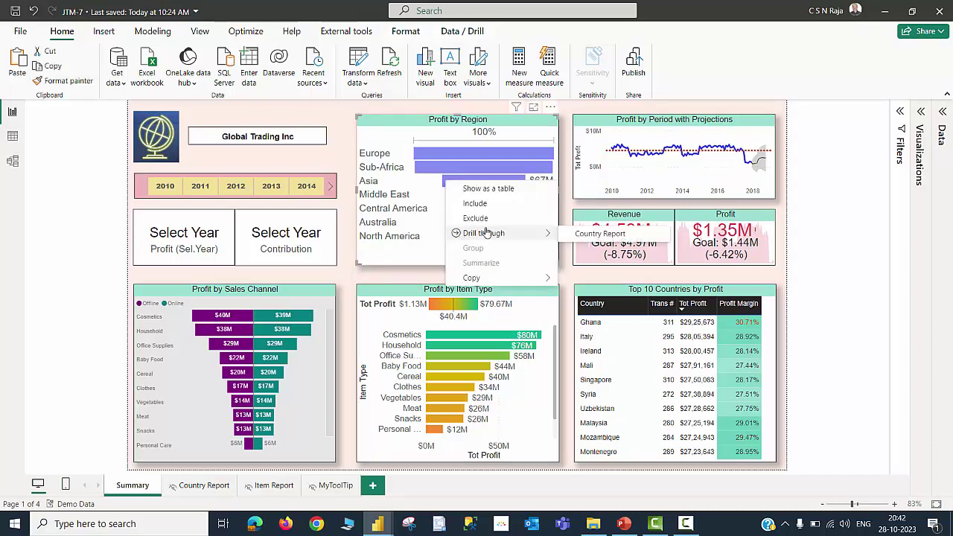
click(576, 235)
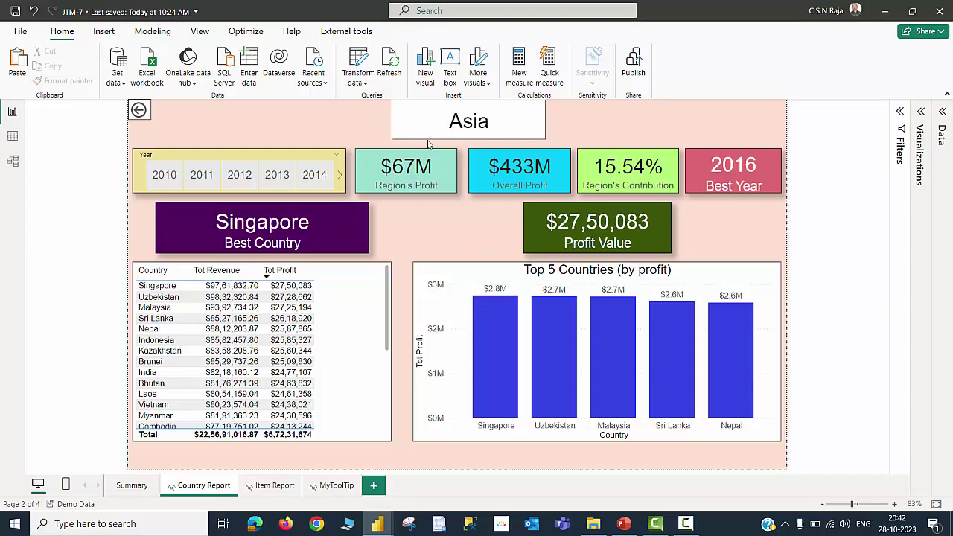
Step: Filter Summary to 2012, drill through Asia (Sri Lanka best), and show the drill-through filters
ctrl+click(138, 110)
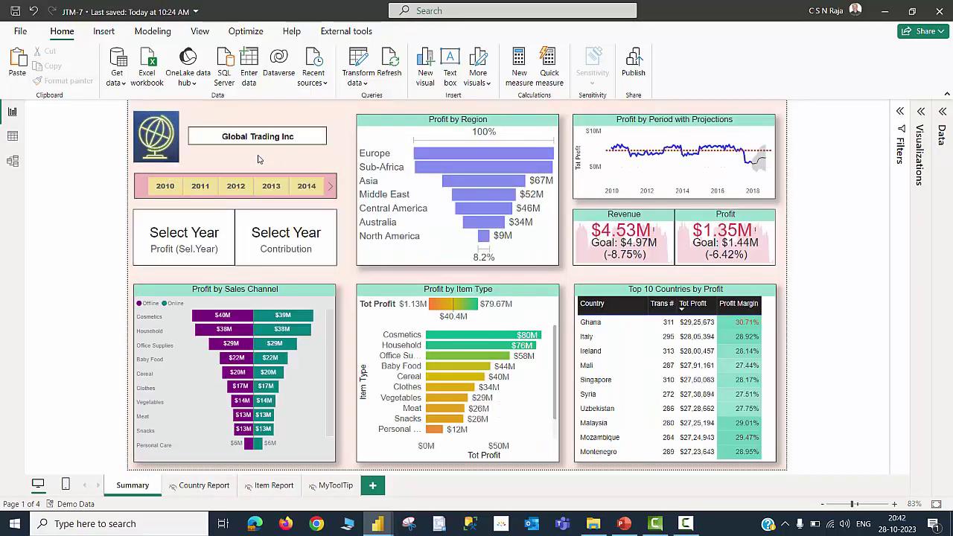
click(233, 188)
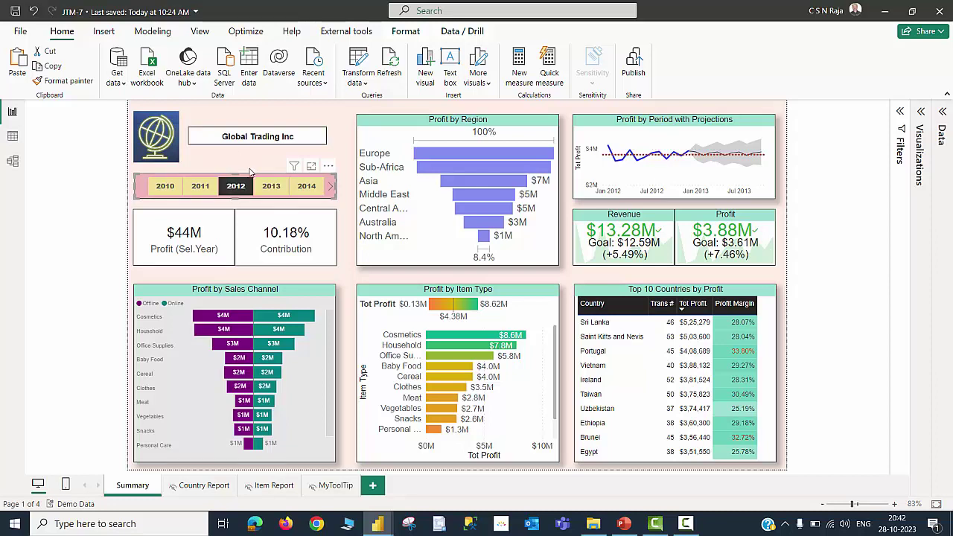
right_click(451, 181)
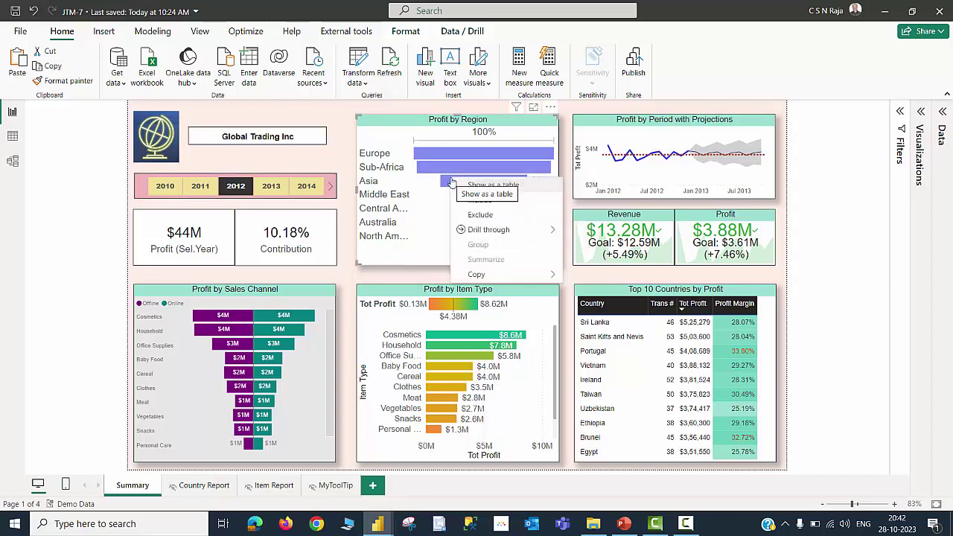
mouse_move(513, 229)
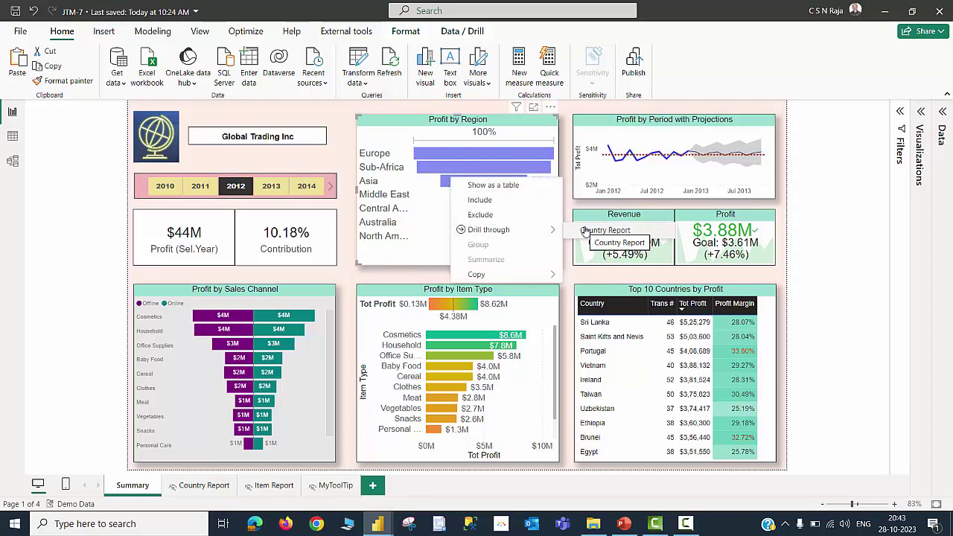
click(585, 232)
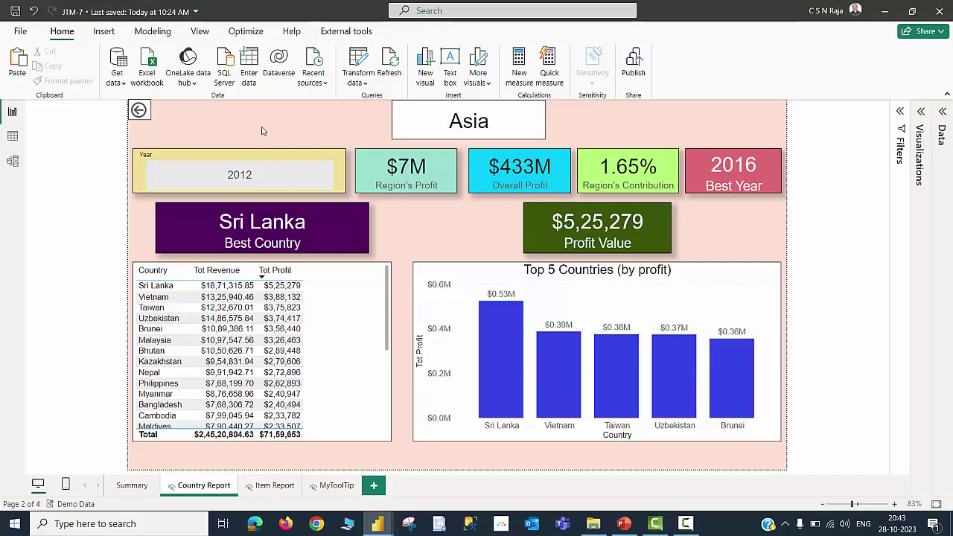
click(921, 119)
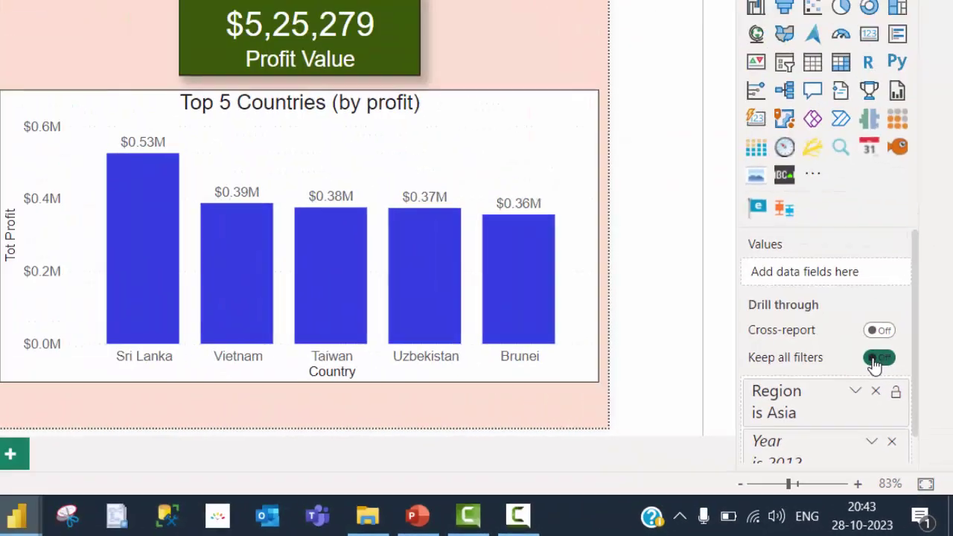
Step: Turn off Keep all filters, then drill through Asia again to see all years
click(785, 133)
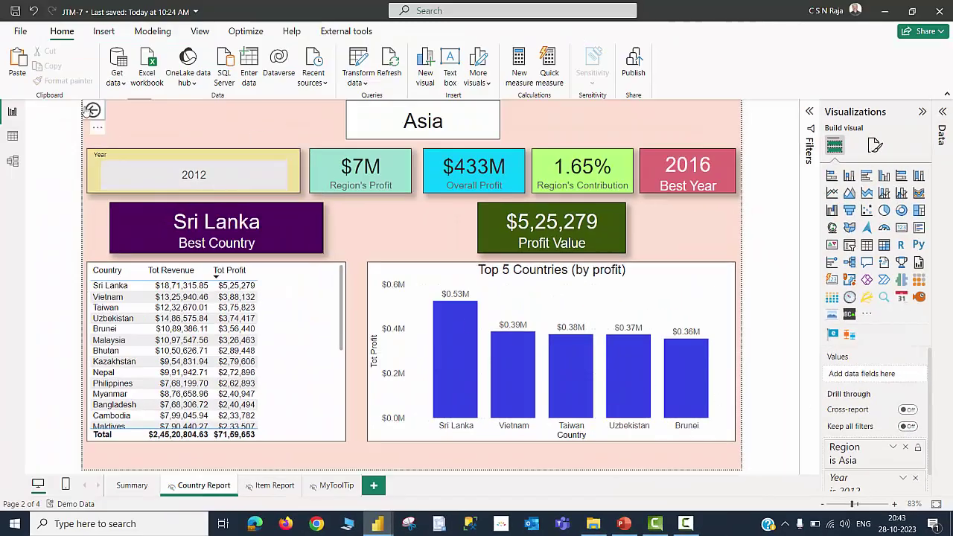
ctrl+click(93, 111)
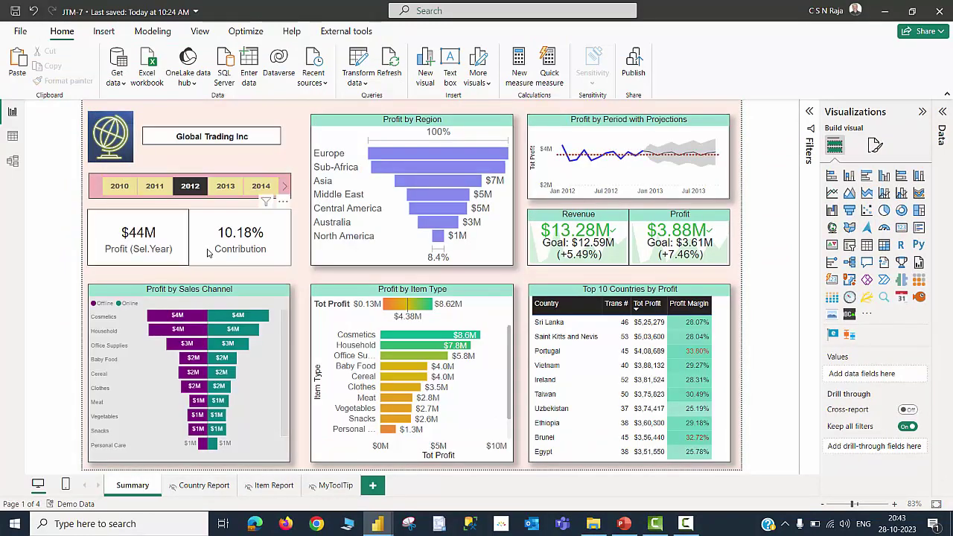
right_click(408, 184)
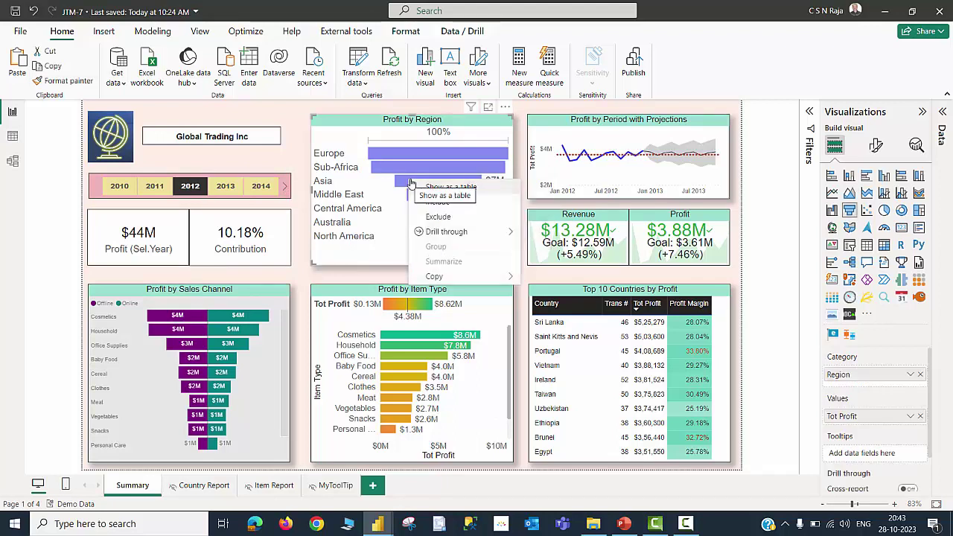
mouse_move(439, 235)
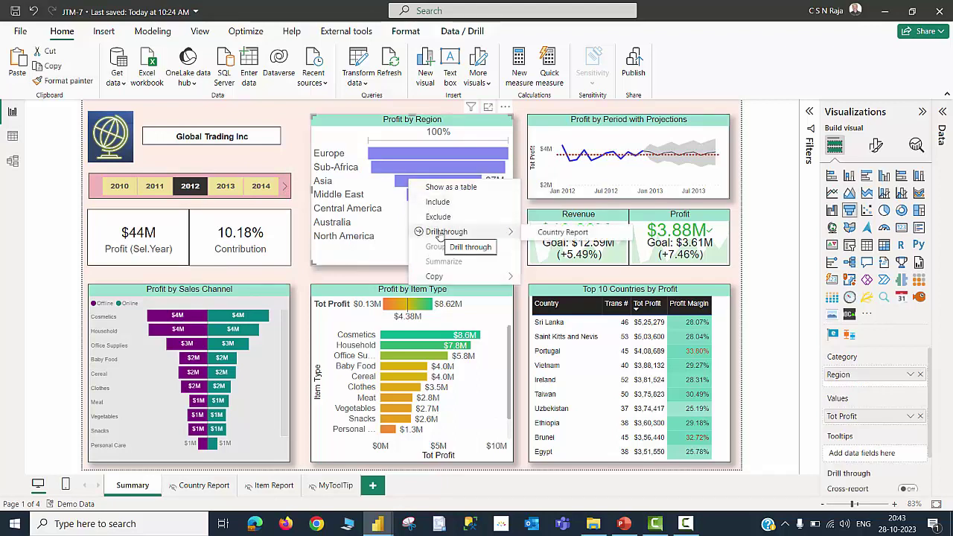
click(551, 232)
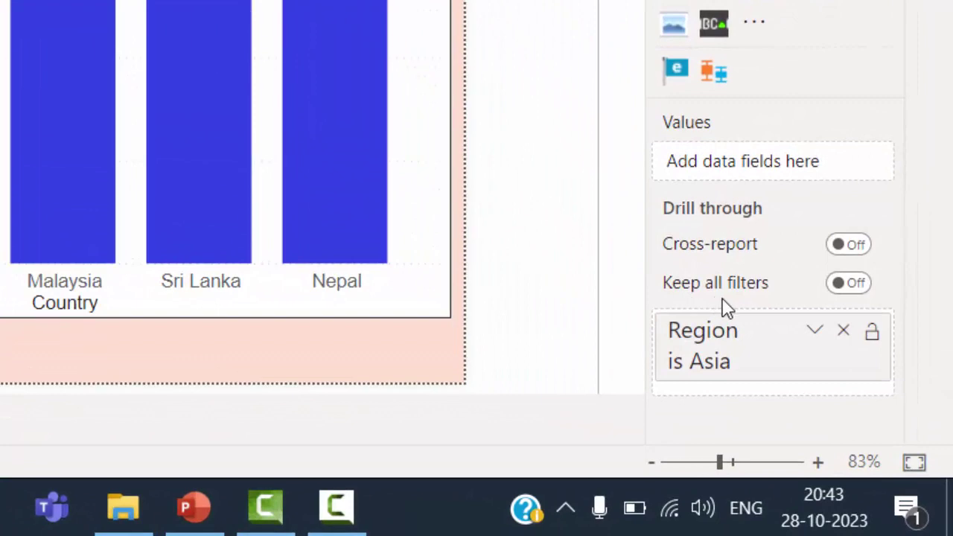
mouse_move(726, 306)
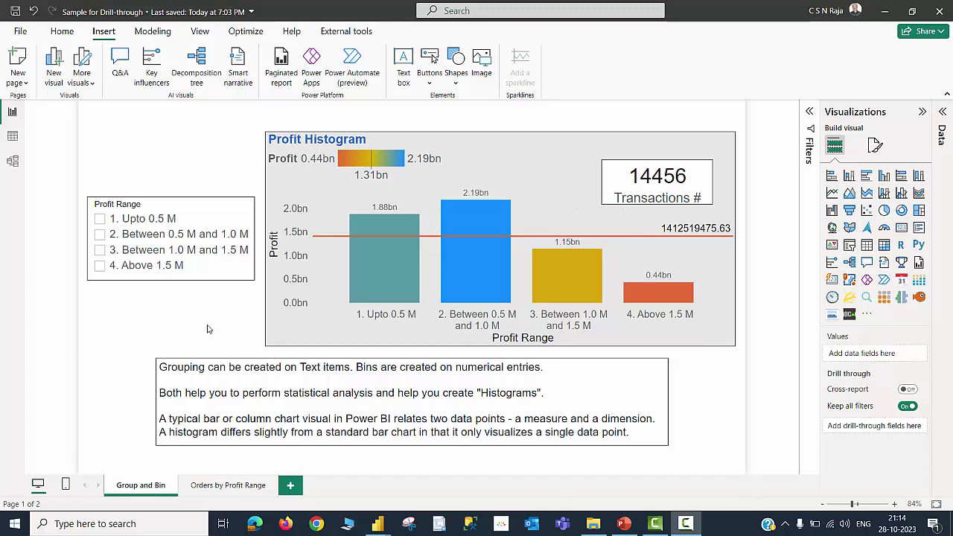
Step: Drill through the 4. Above 1.5 M histogram bar to Orders by Profit Range
mouse_move(381, 283)
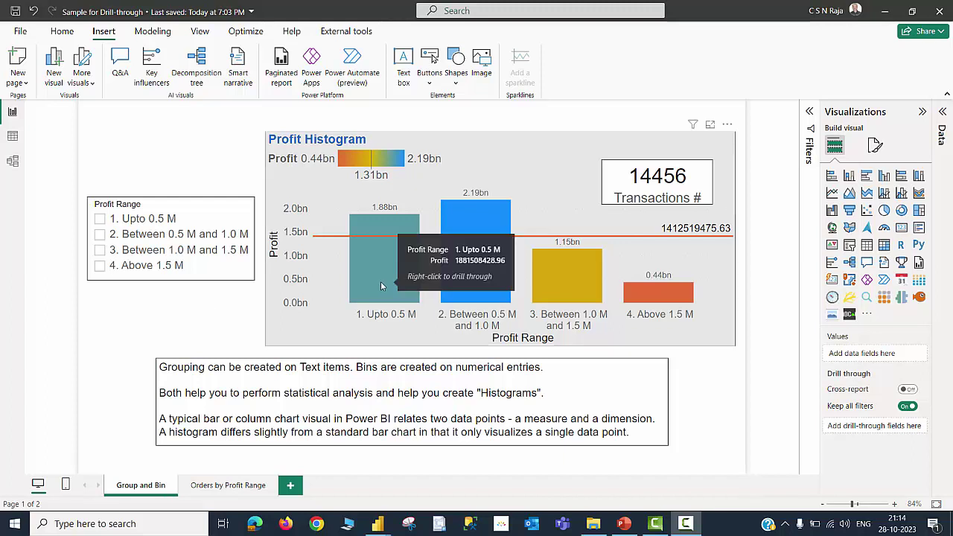
mouse_move(452, 276)
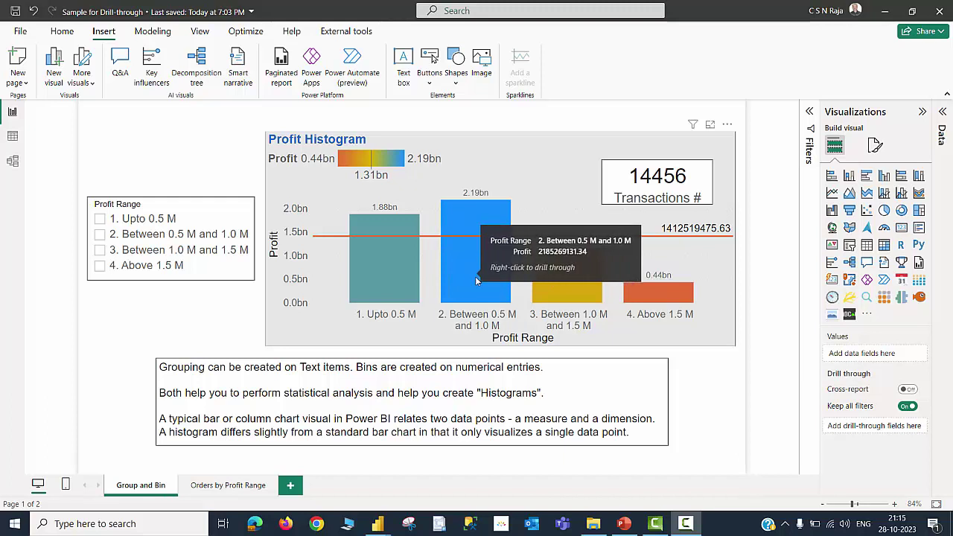
mouse_move(642, 297)
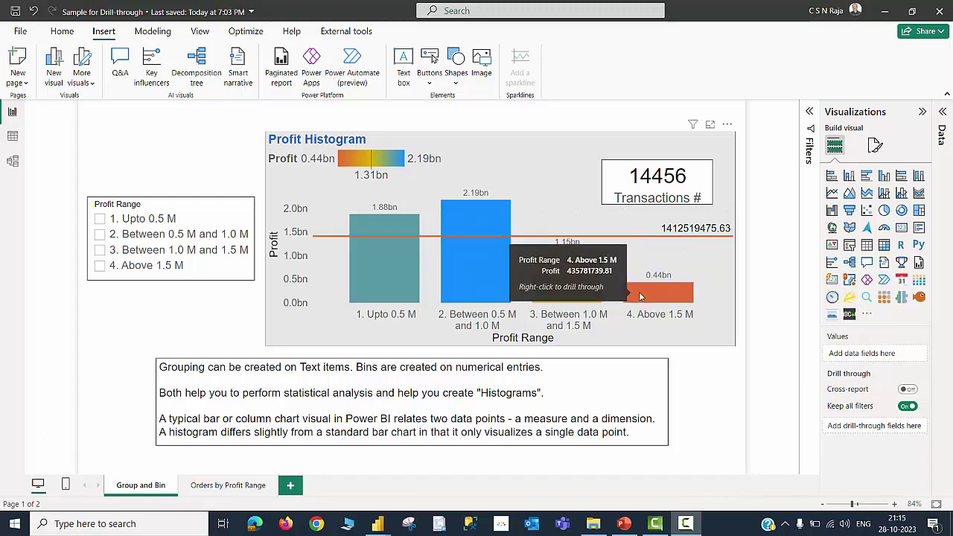
right_click(639, 296)
mouse_move(664, 377)
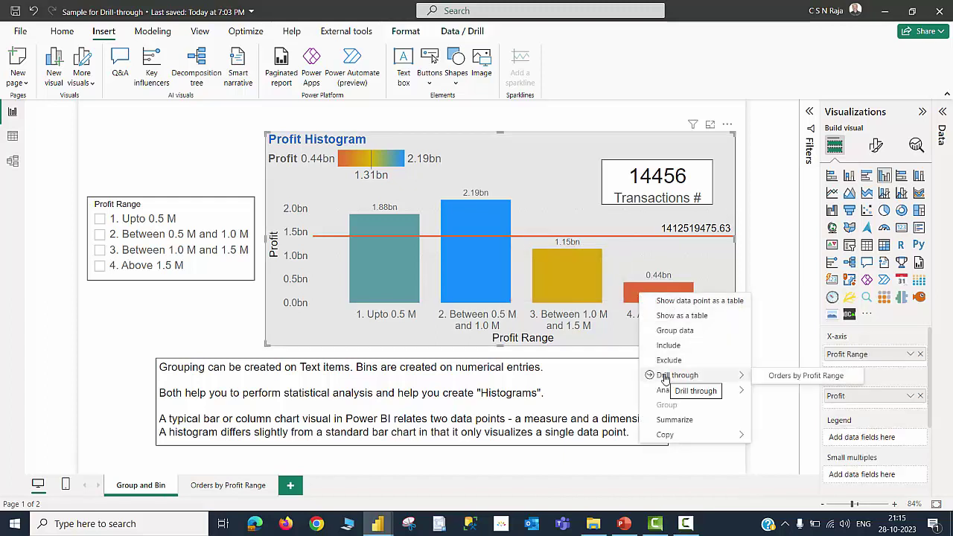
click(784, 376)
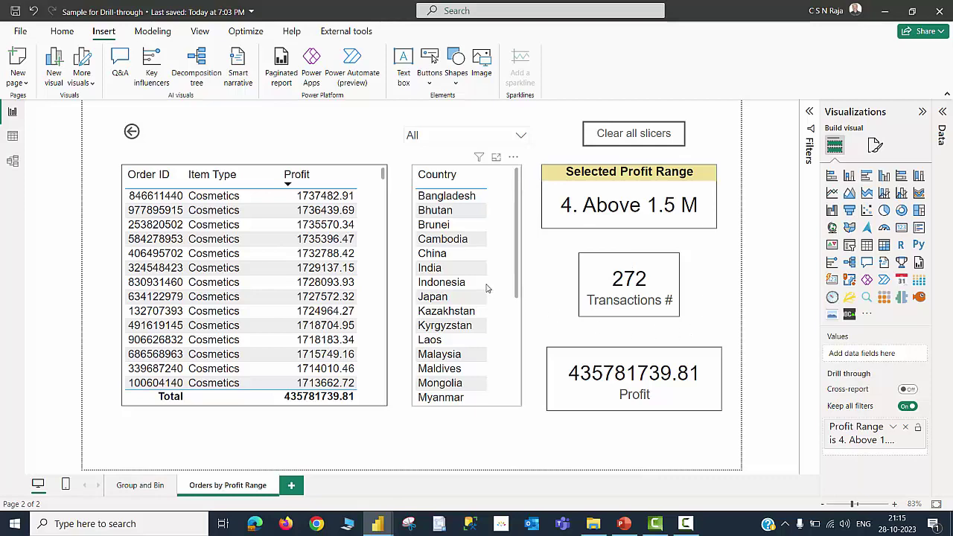
Step: Filter the Above 1.5 M orders to India, then to Japan (7 transactions)
click(438, 269)
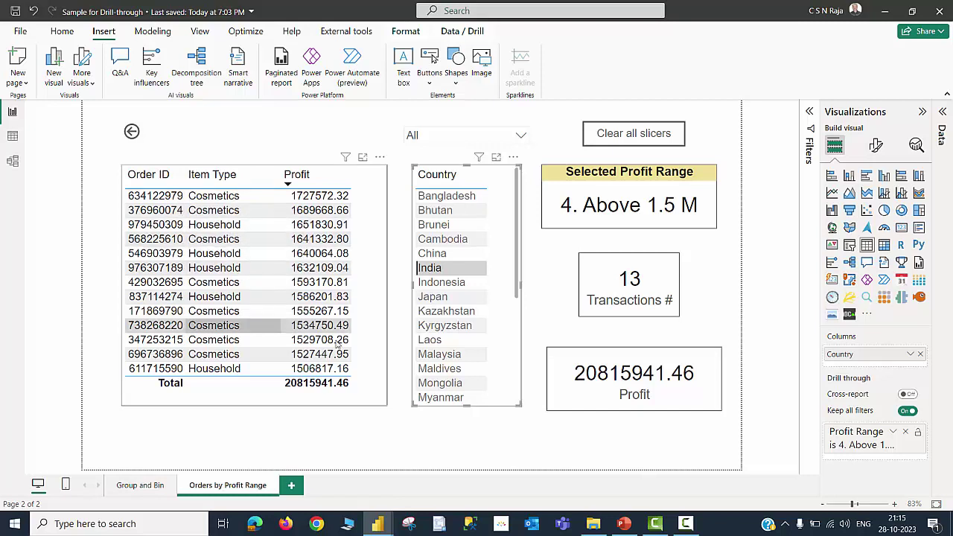
click(430, 297)
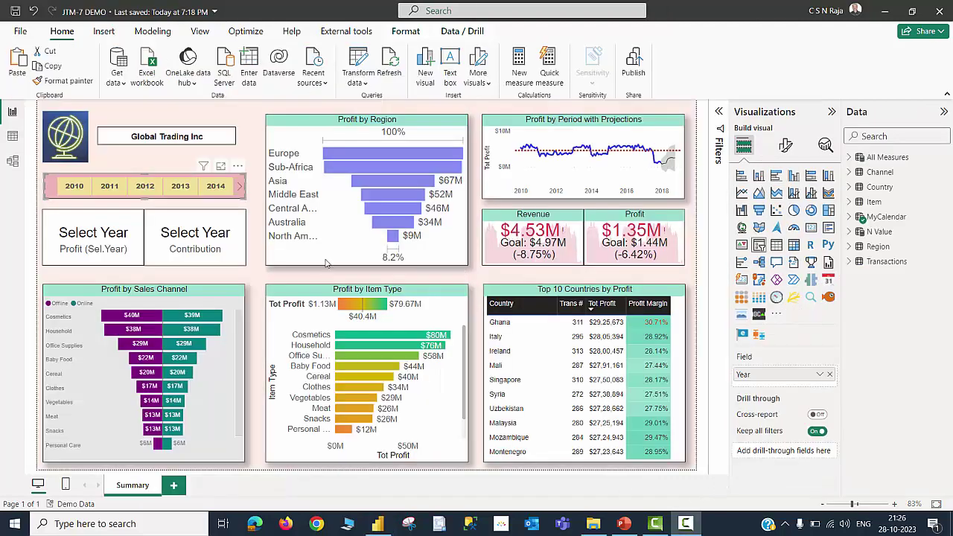
Step: Inspect the Profit by Region and Profit by Item Type bars on the Summary dashboard
mouse_move(339, 154)
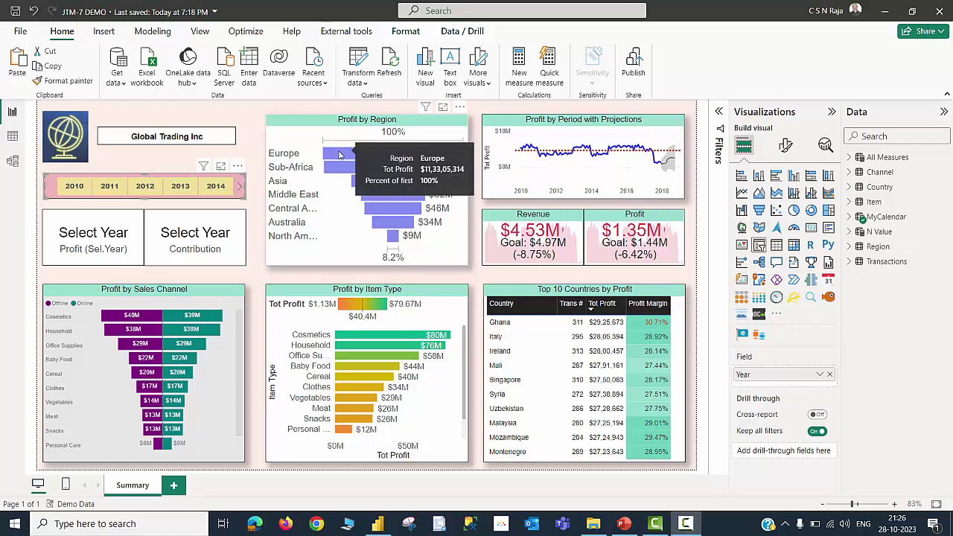
mouse_move(344, 340)
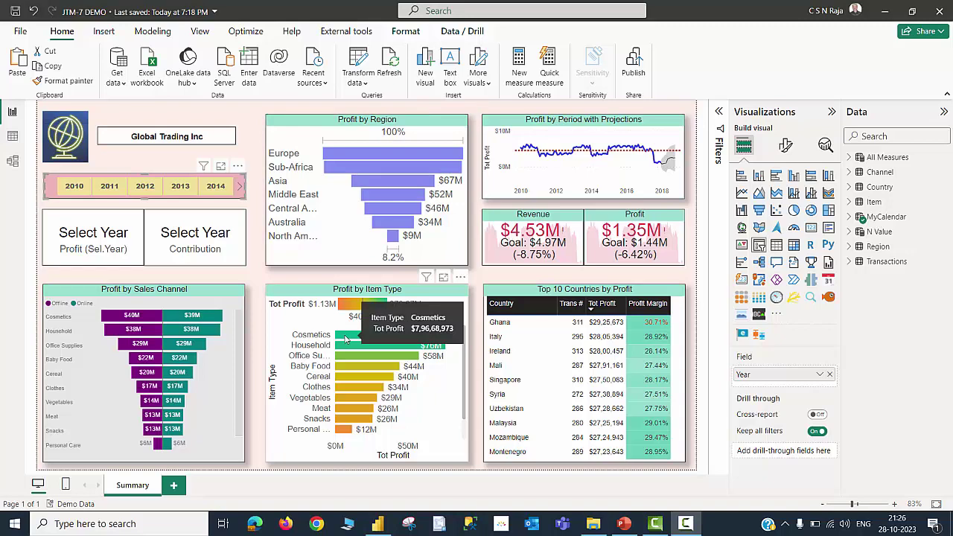
Step: Add a new page named Country Report with a Profit by Country column chart
click(174, 485)
double_click(182, 485)
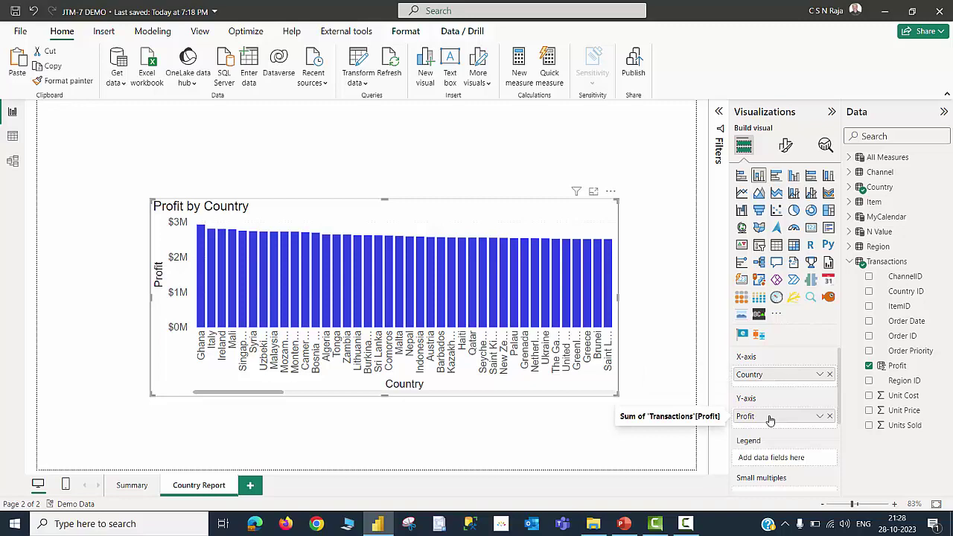
click(718, 141)
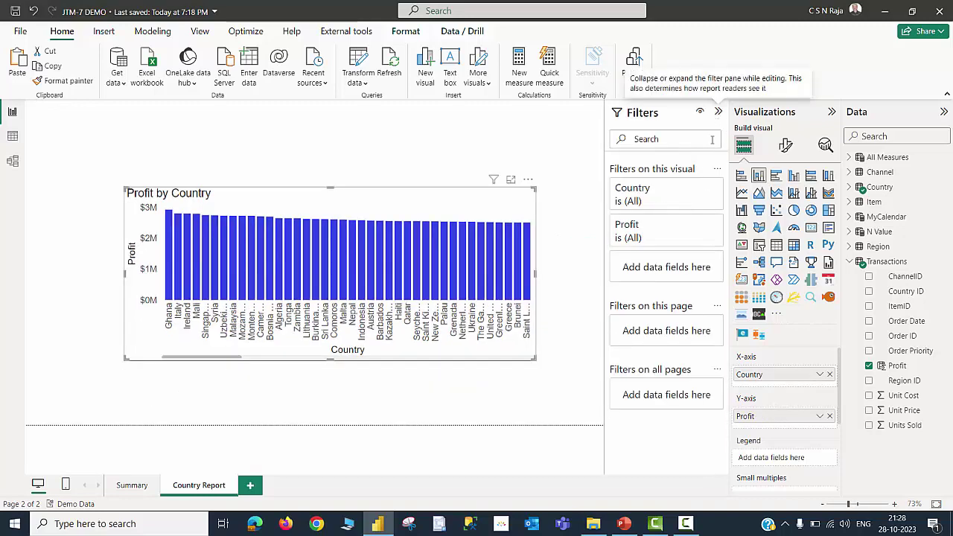
Step: Limit the chart's Country filter to Top 5 by Profit and add an empty visual
click(674, 198)
click(679, 238)
click(664, 298)
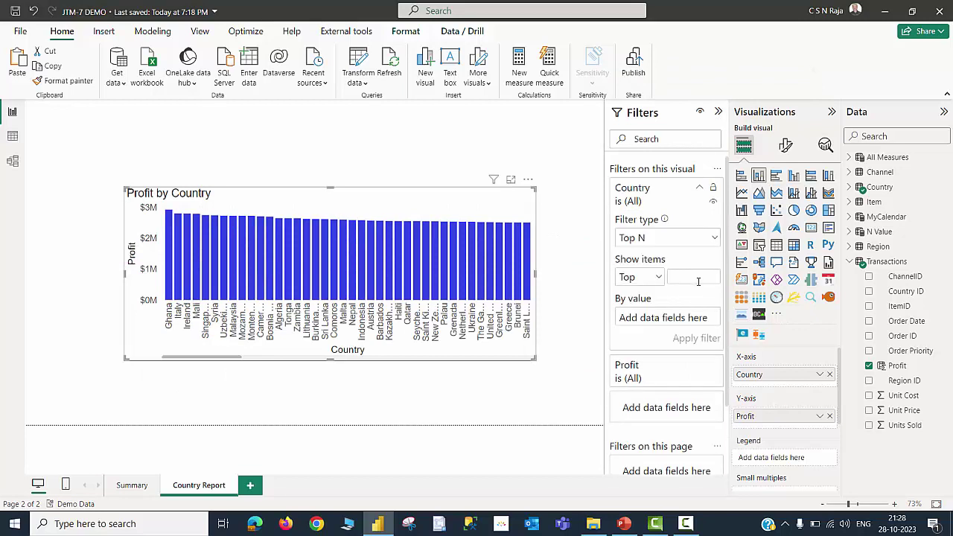
drag(896, 366, 662, 317)
click(517, 395)
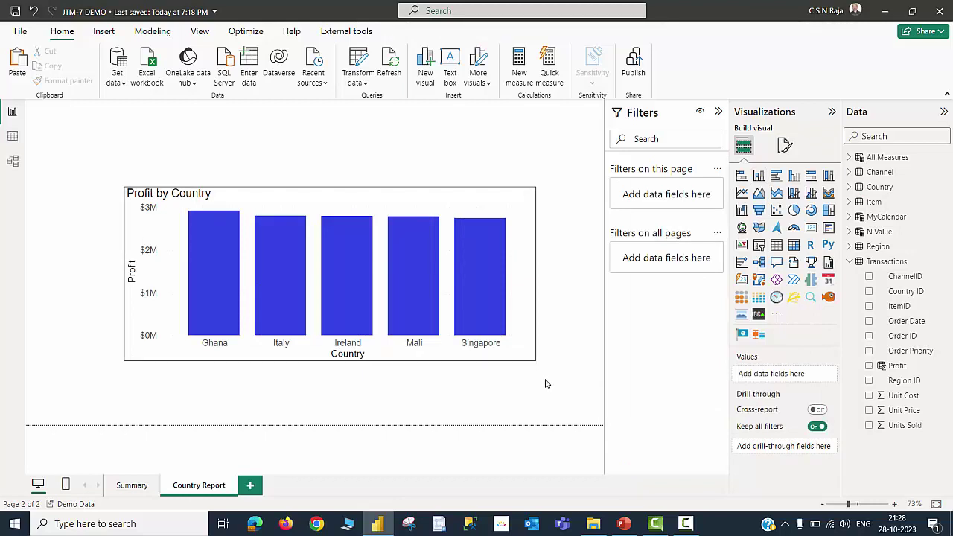
key(ctrl+v)
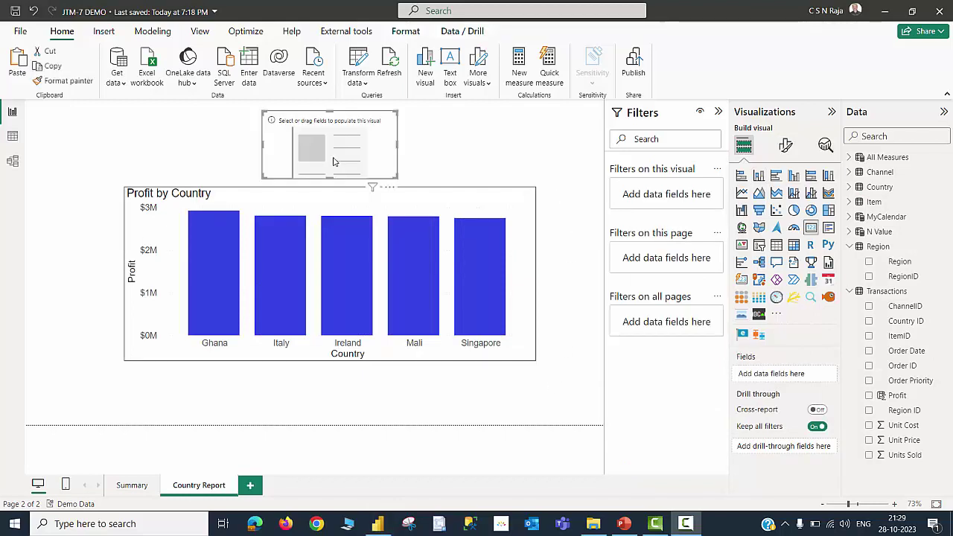
Step: Show Region in the card, hide its category label, and add the title 'Selected Region'
click(869, 263)
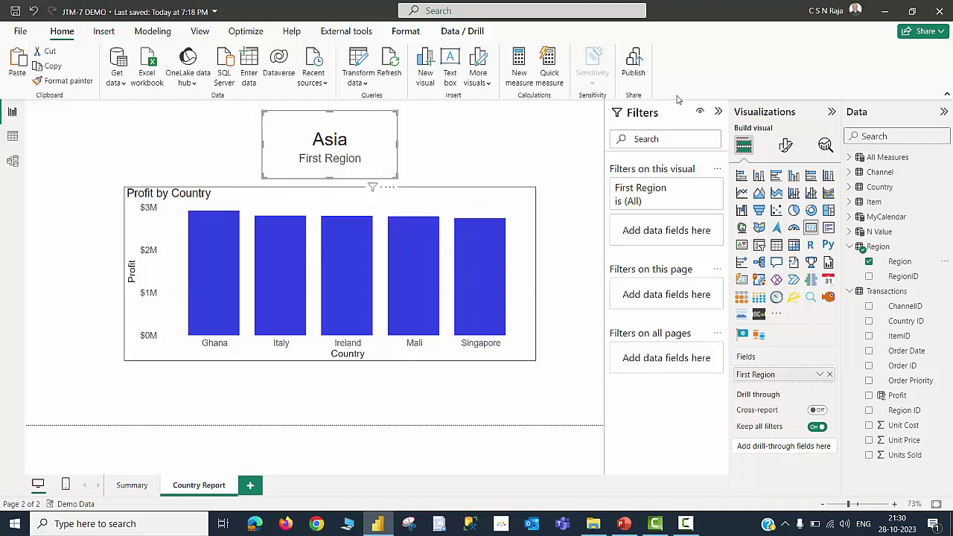
click(787, 148)
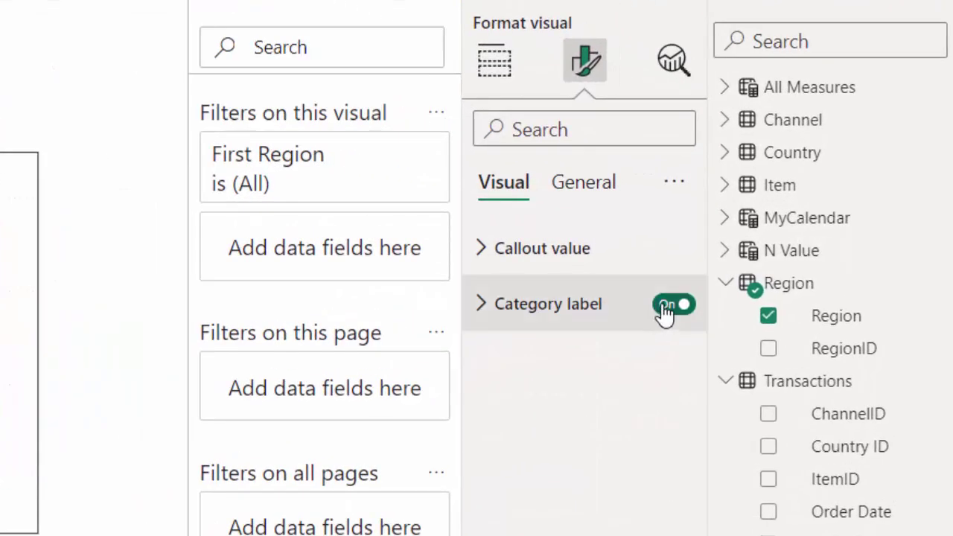
click(664, 306)
click(591, 195)
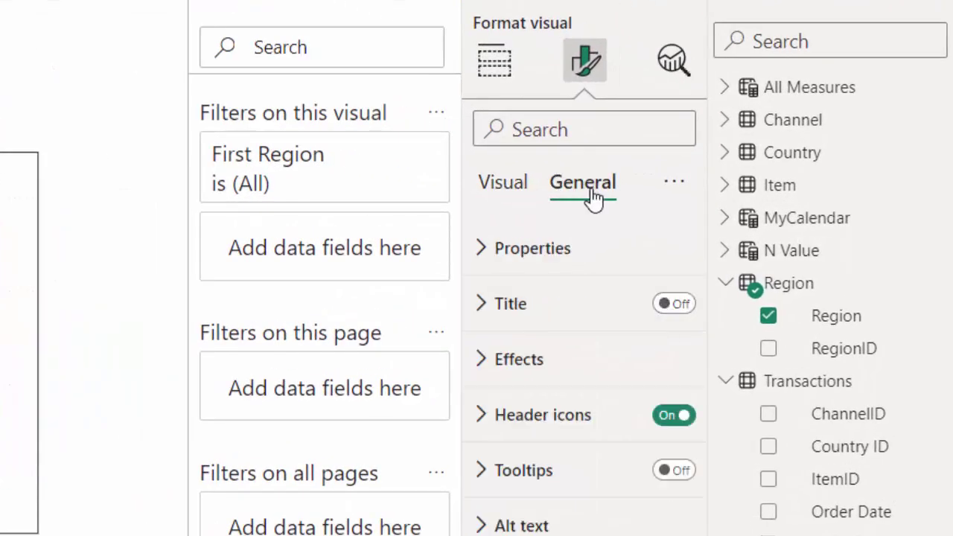
click(676, 304)
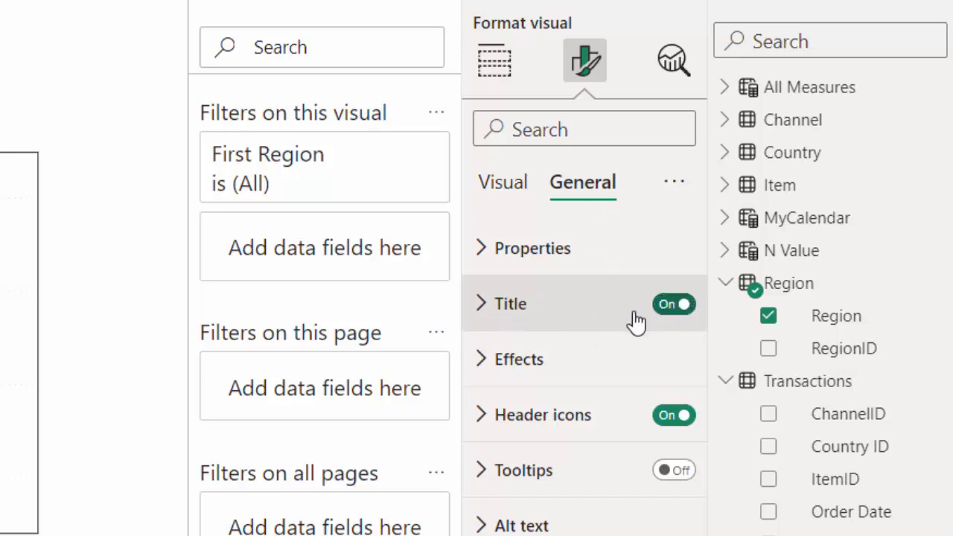
click(485, 311)
click(557, 444)
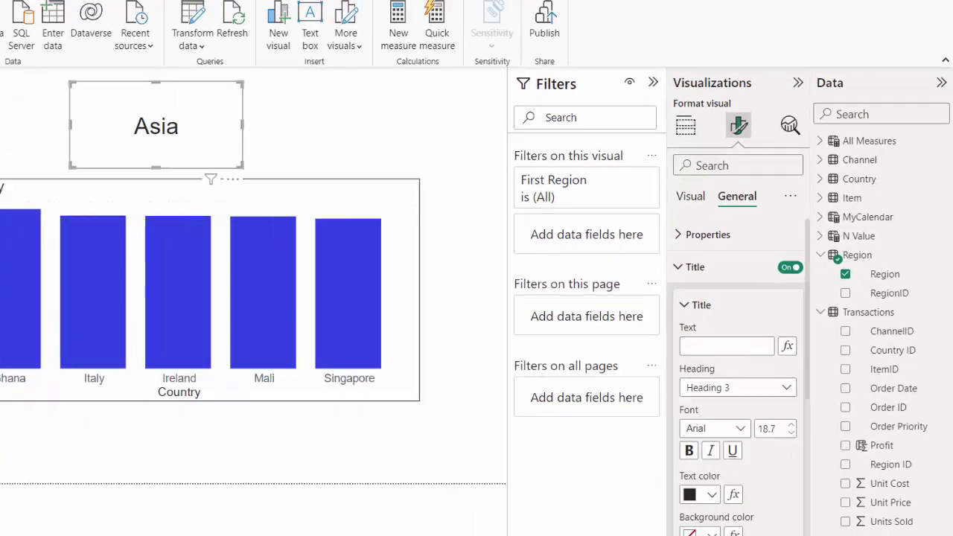
click(4, 186)
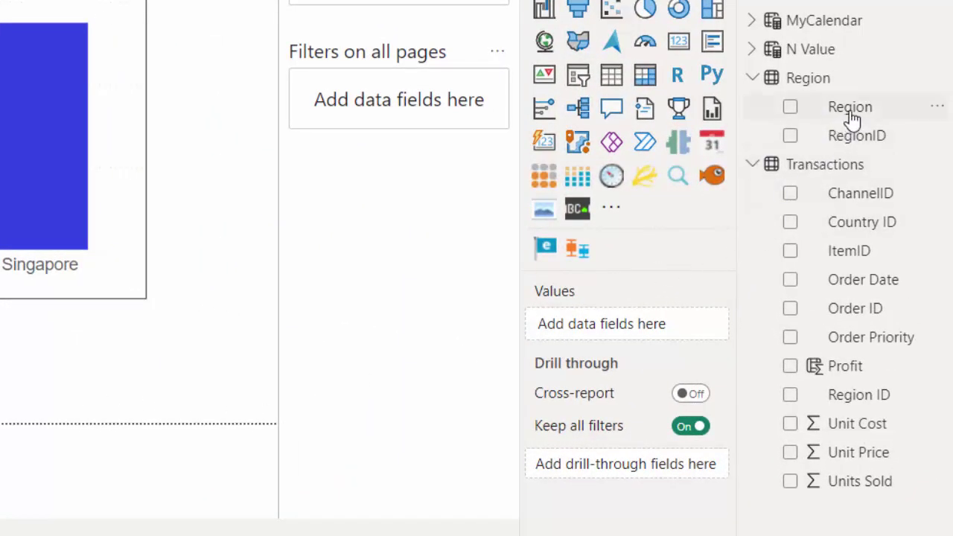
Step: Make Region the Country Report page's drill-through field, adding a back button
drag(854, 116, 639, 486)
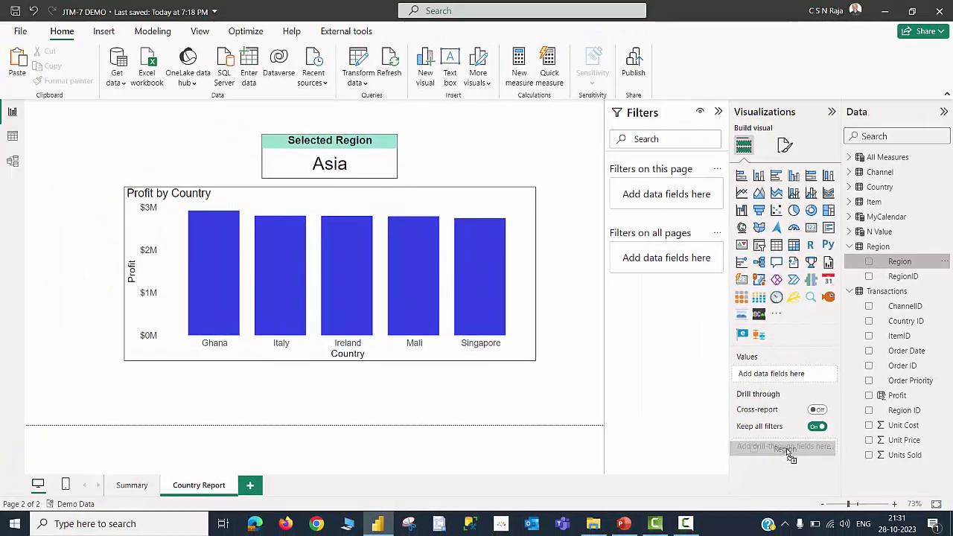
drag(790, 455, 791, 455)
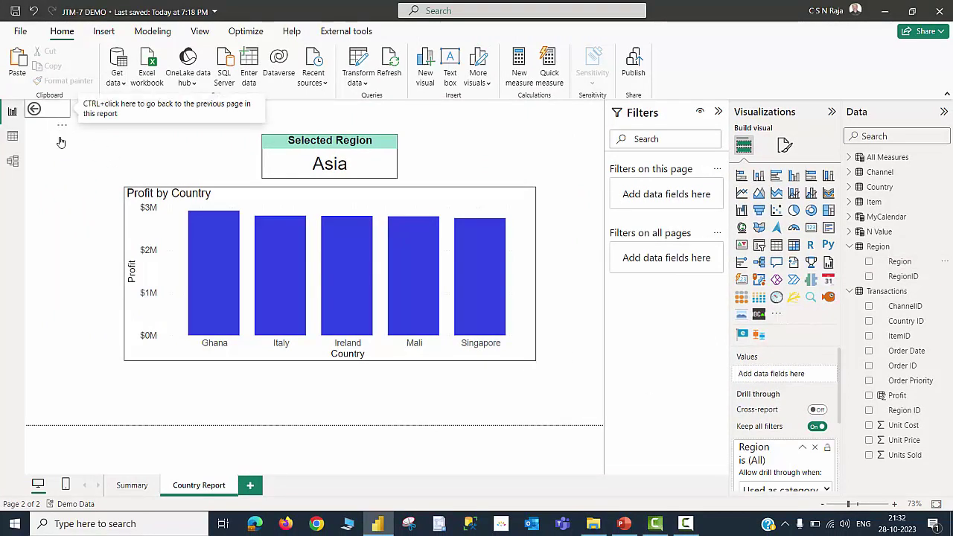
click(127, 486)
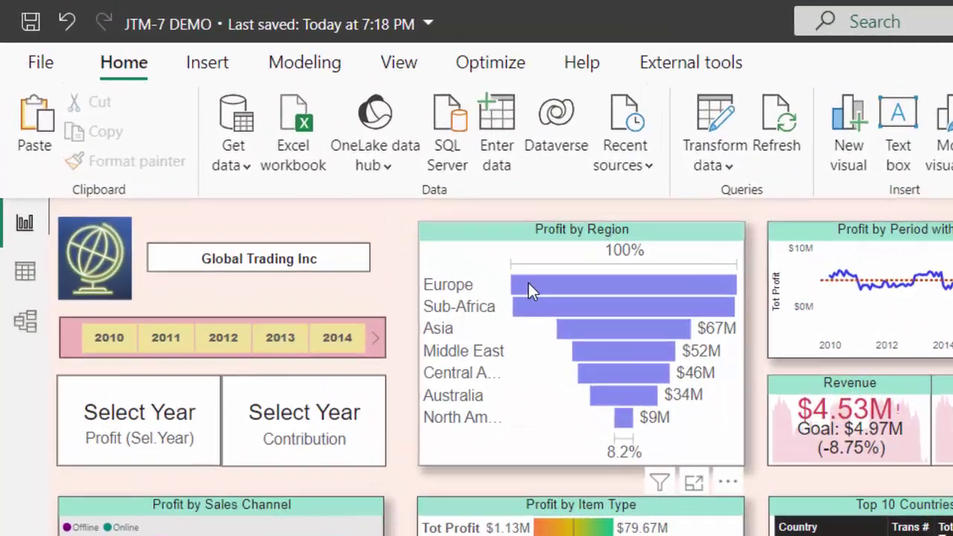
Step: Drill through Europe to Country Report, showing Italy atop the top 5, then return
mouse_move(263, 141)
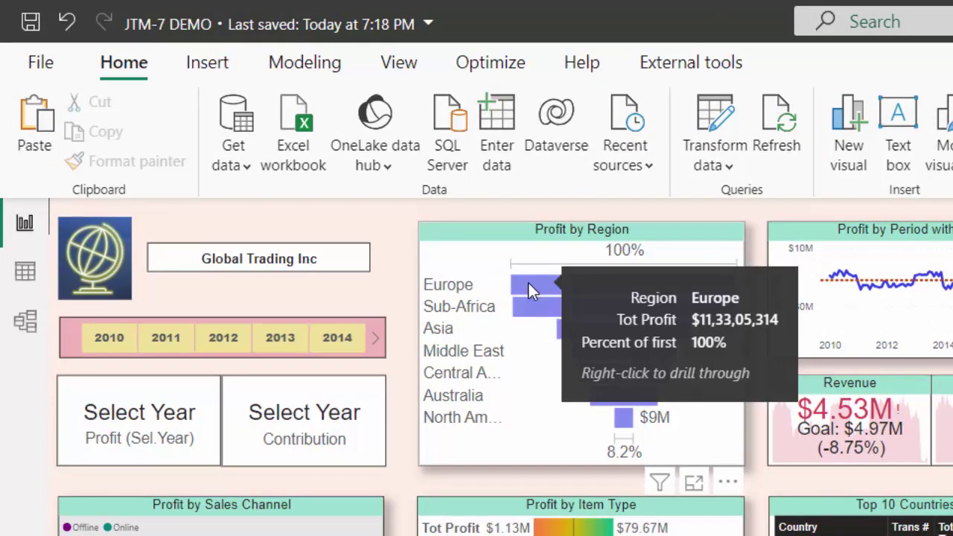
right_click(528, 284)
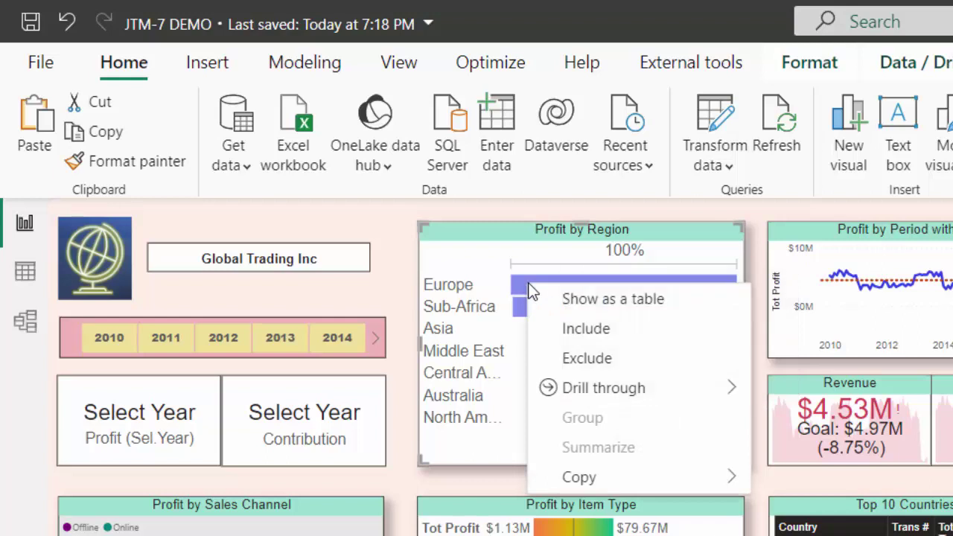
mouse_move(603, 388)
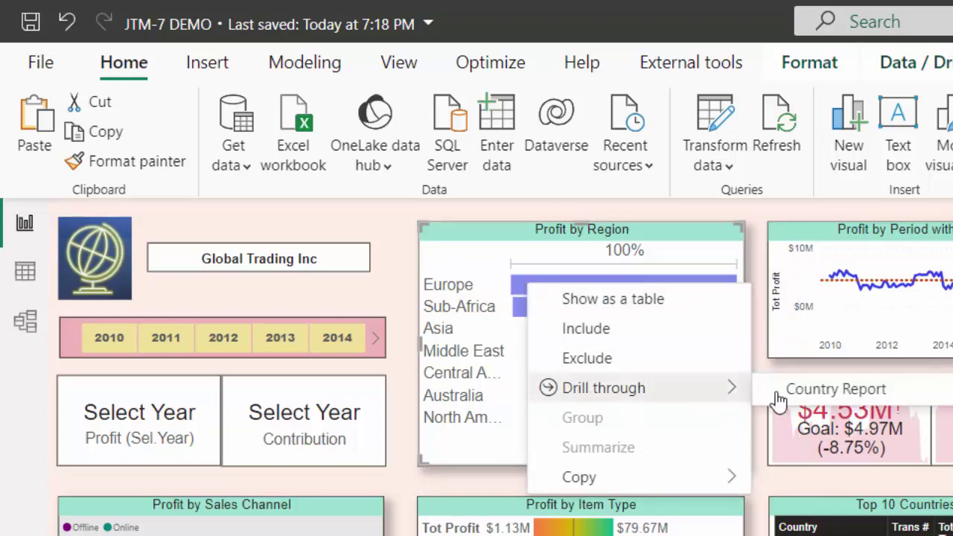
click(801, 395)
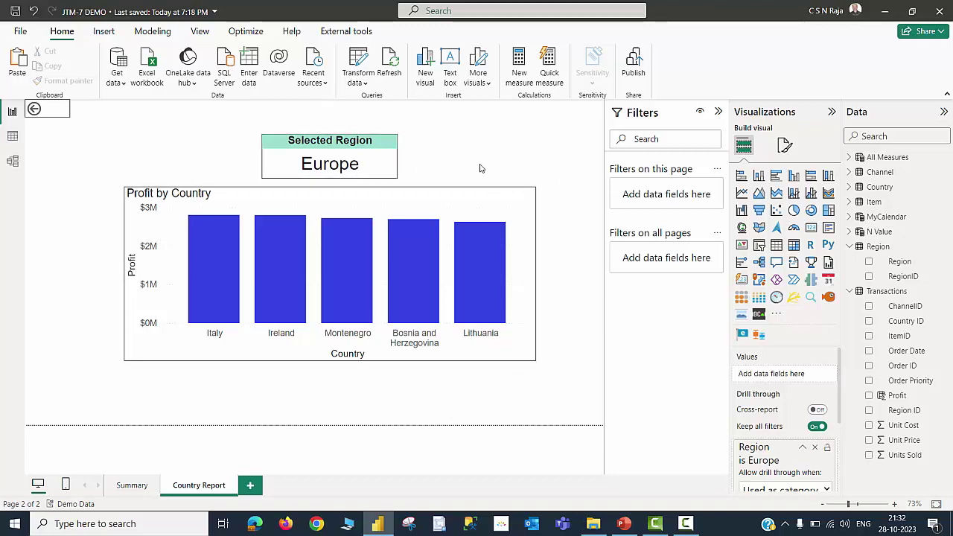
click(127, 487)
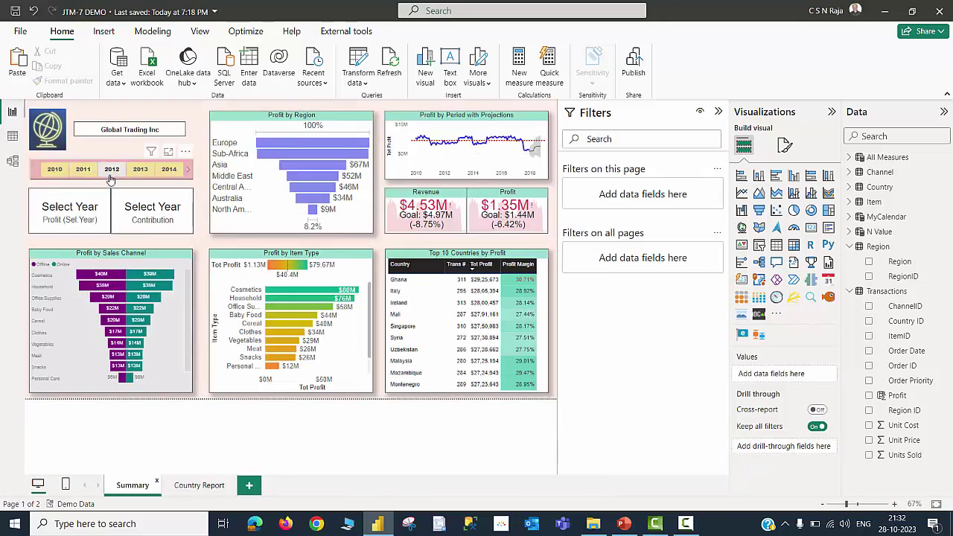
Step: Filter the Summary page to 2014 and drill through the Europe bar to Country Report
click(167, 170)
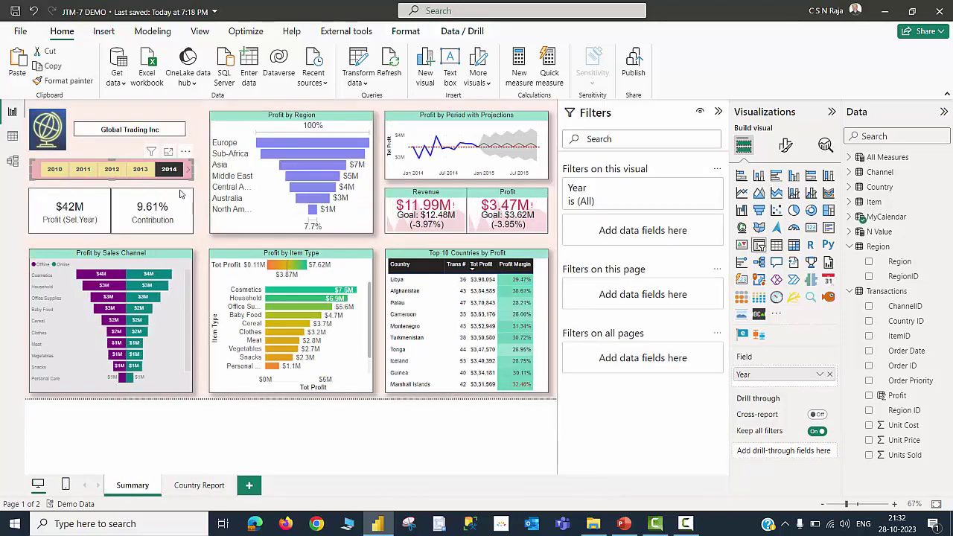
right_click(274, 142)
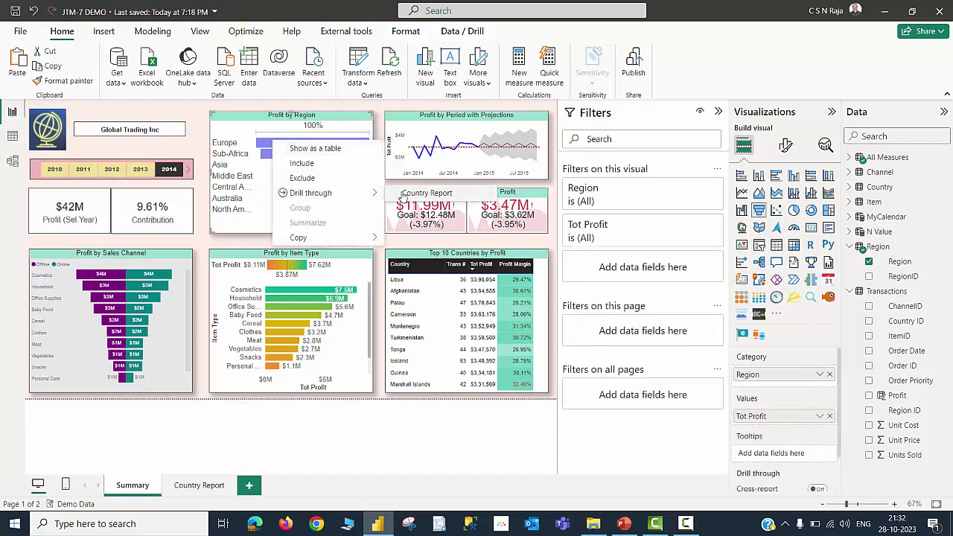
click(426, 193)
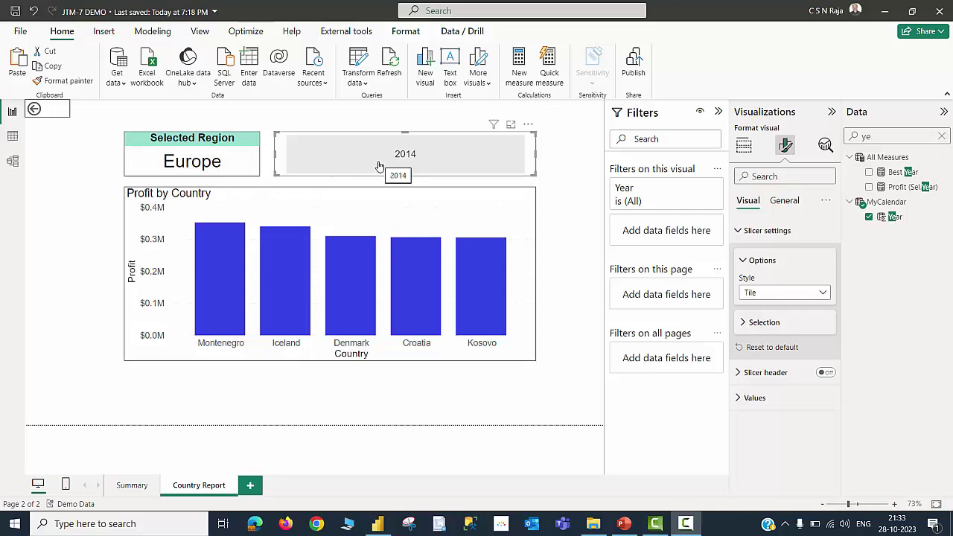
Step: Turn off Keep all filters for drill-through, then drill through Europe from Summary again
click(574, 236)
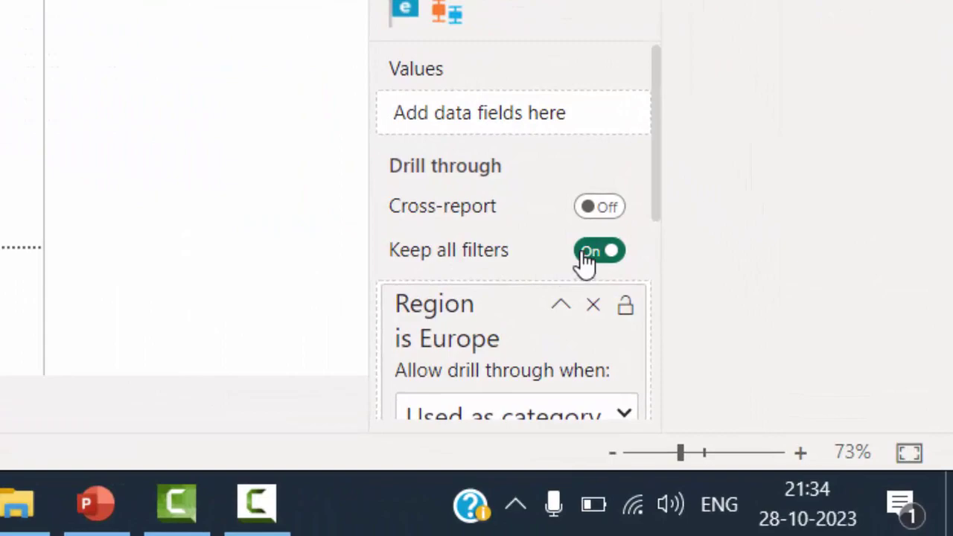
click(586, 257)
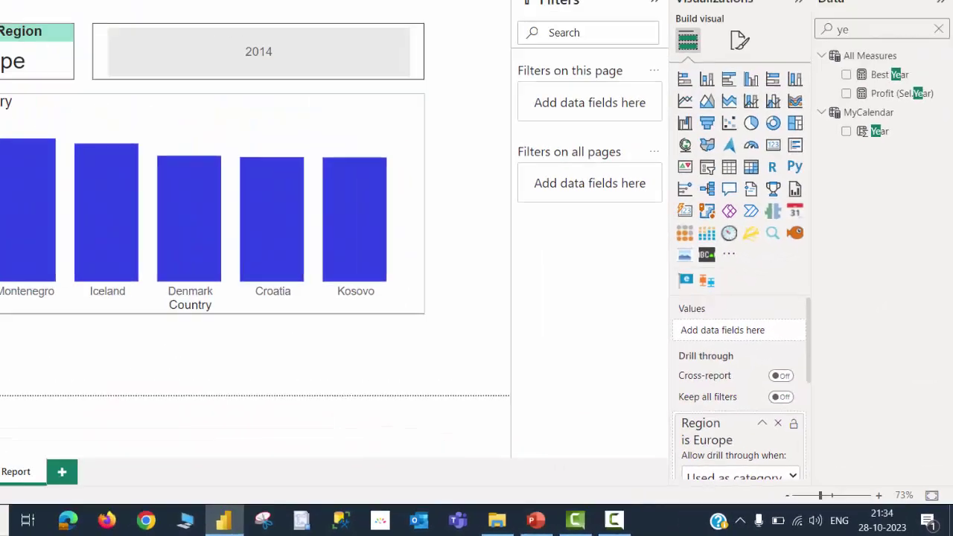
click(138, 486)
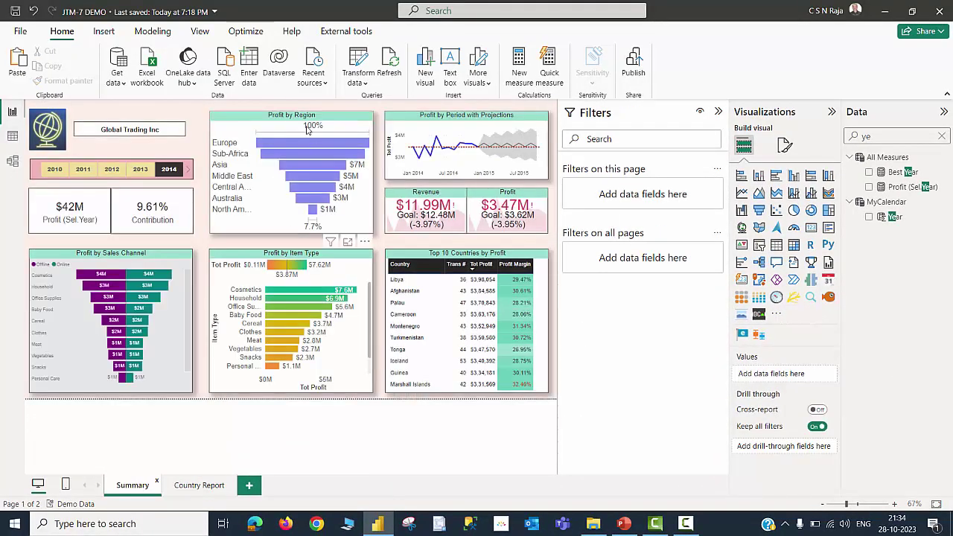
right_click(280, 147)
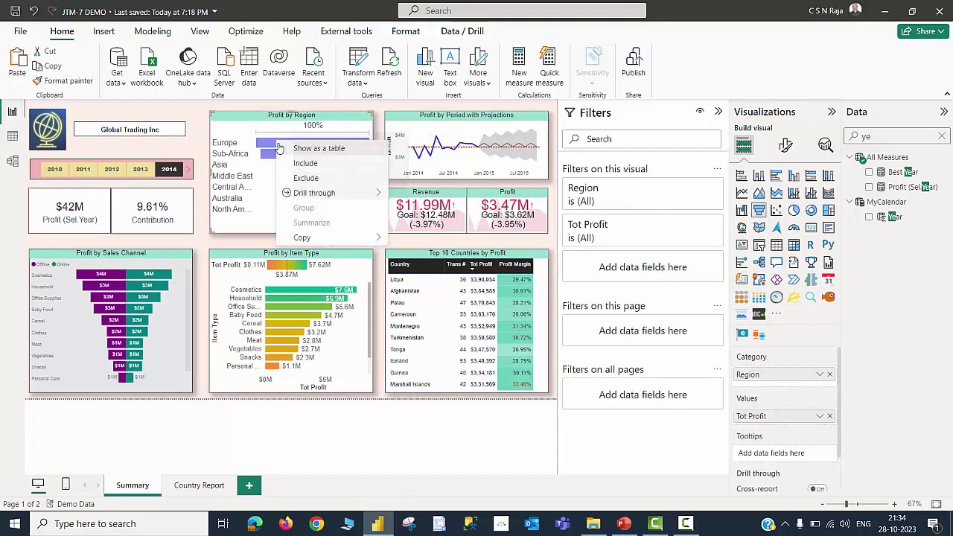
mouse_move(327, 193)
click(435, 194)
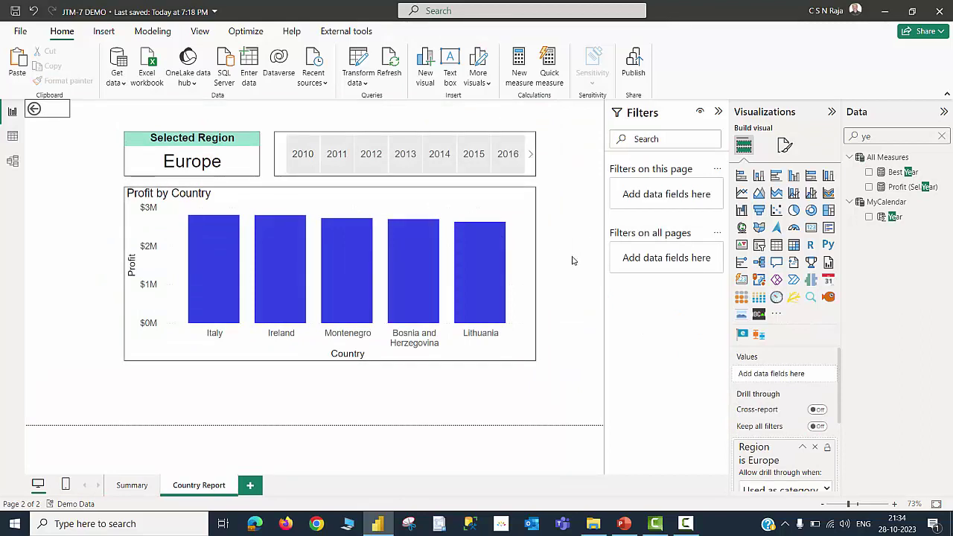
Step: Step the Year slicer through 2010 and 2011, ending on 2012 for Europe's top countries
click(309, 167)
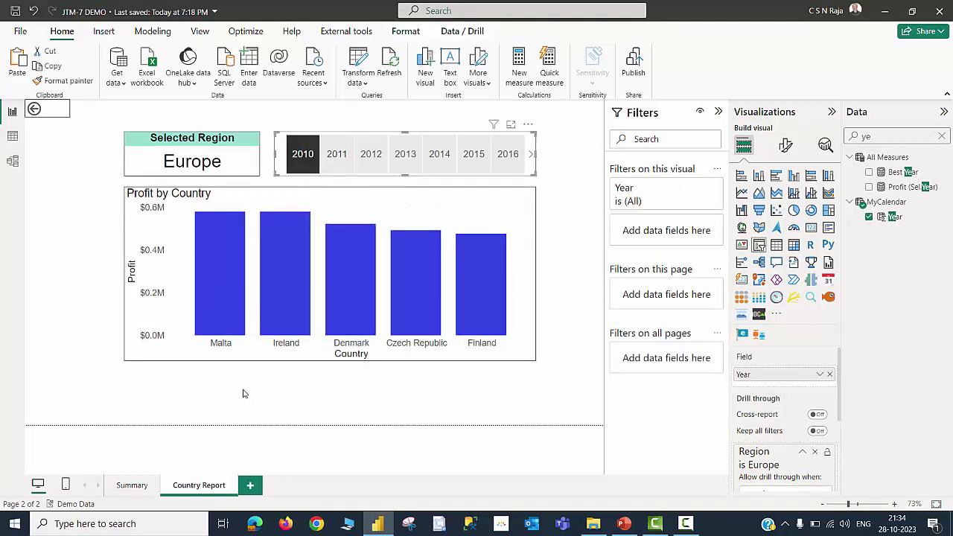
click(338, 164)
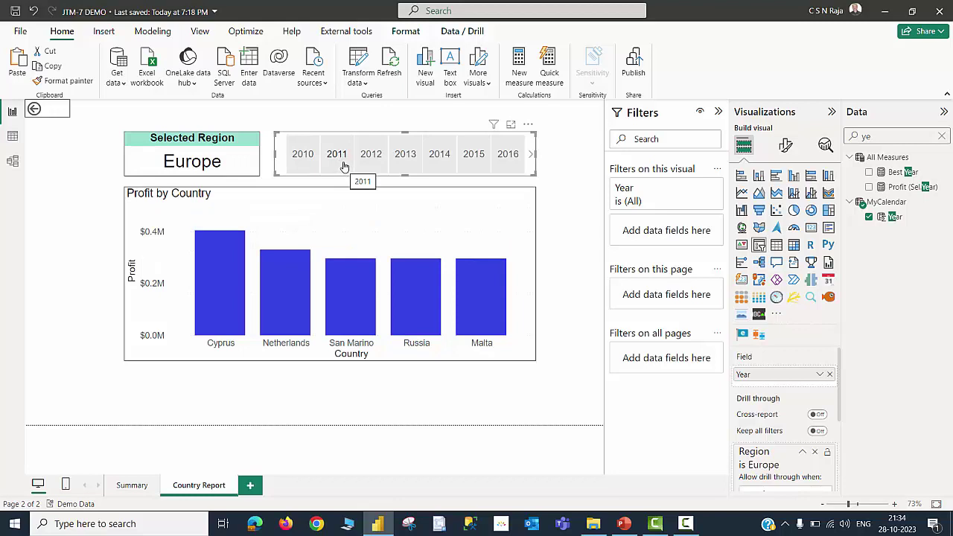
click(372, 162)
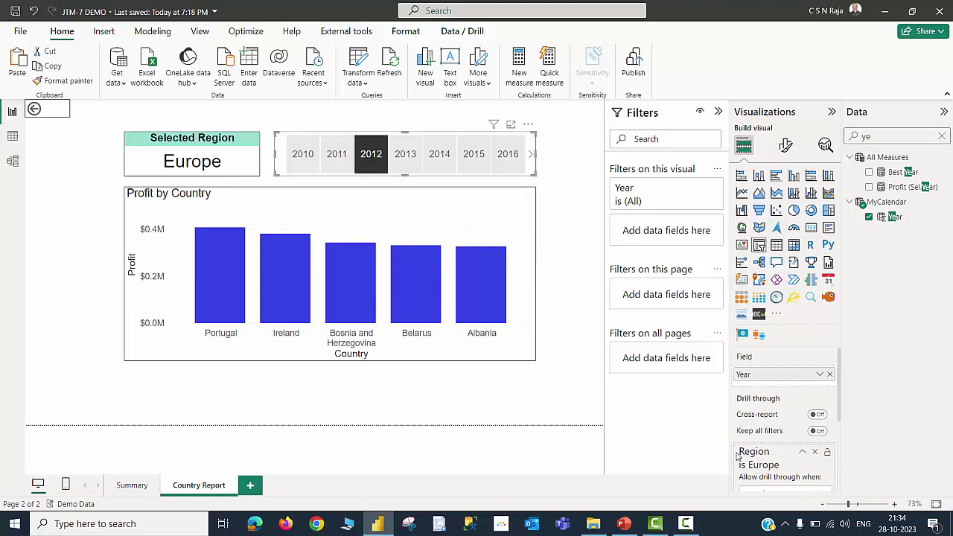
mouse_move(768, 436)
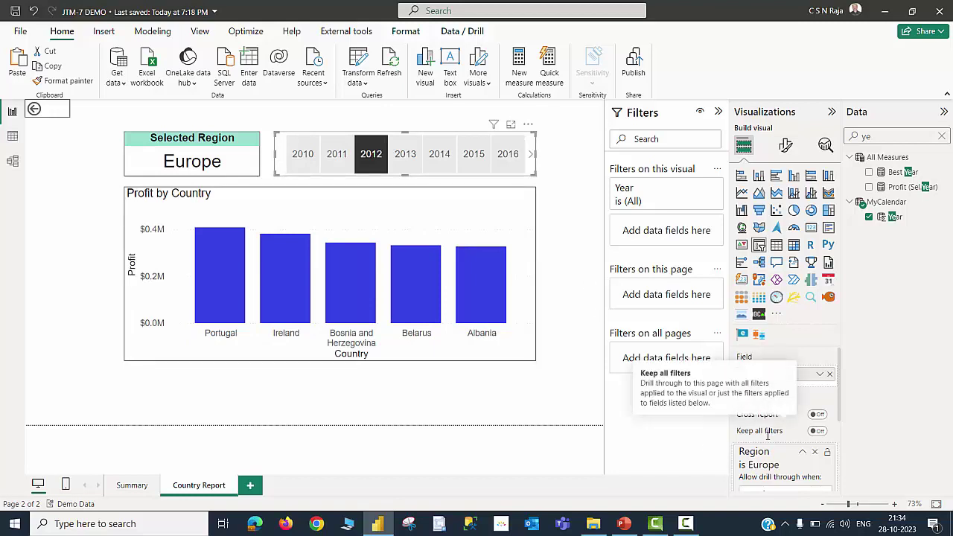